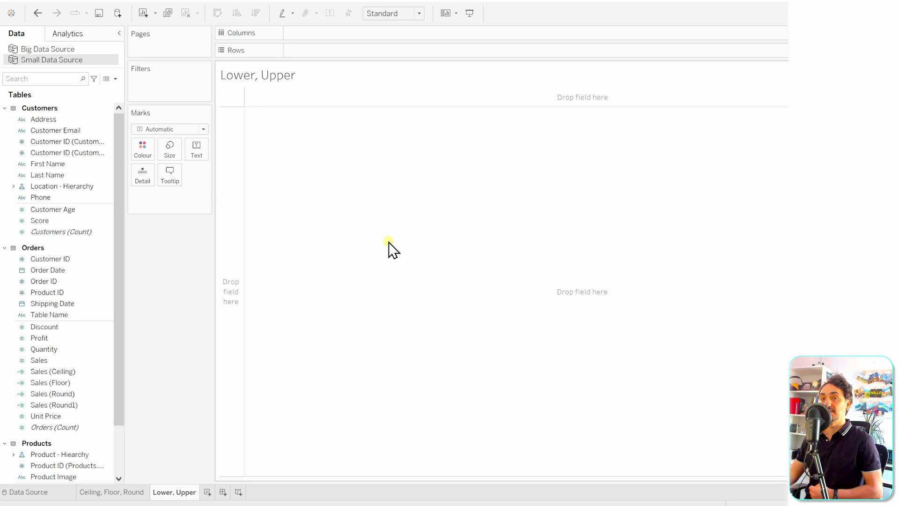
Connect ProductsLowQuality.csv as a new text-file data source and go back to the Lower, Upper sheet
left_click(54, 495)
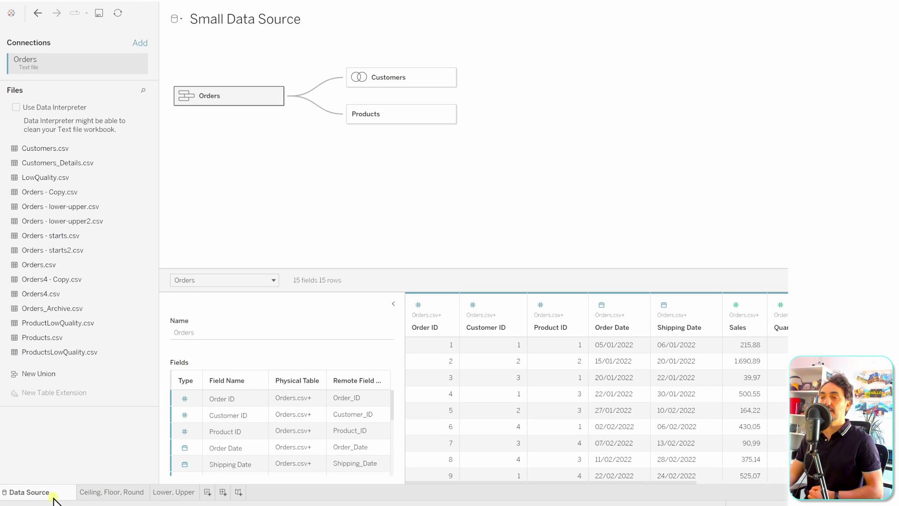
left_click(179, 20)
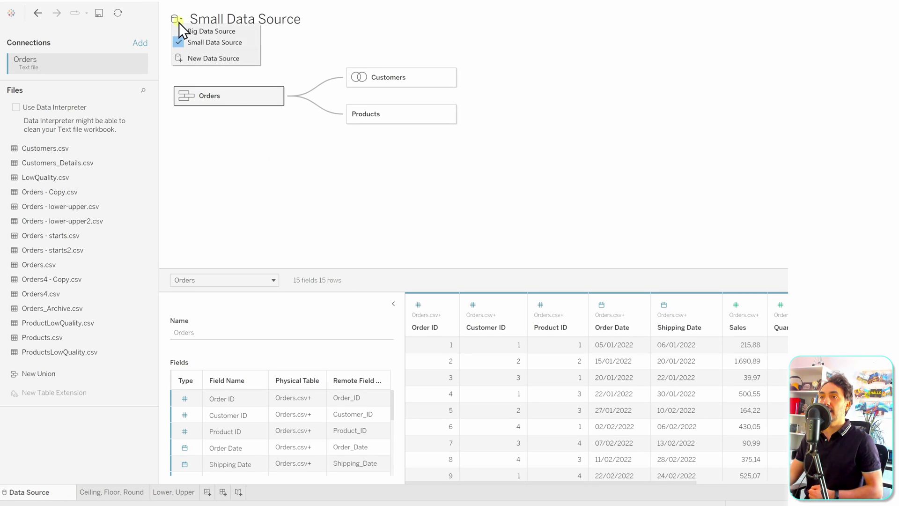
left_click(225, 58)
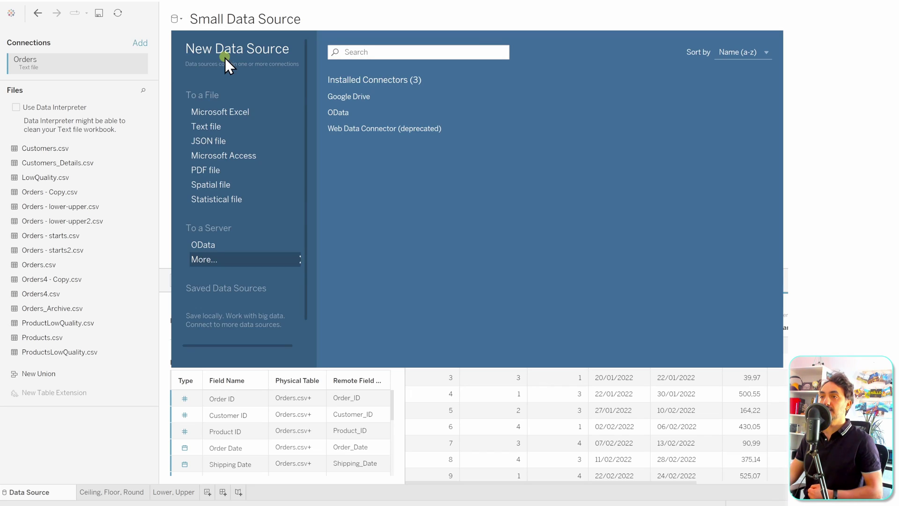
left_click(224, 129)
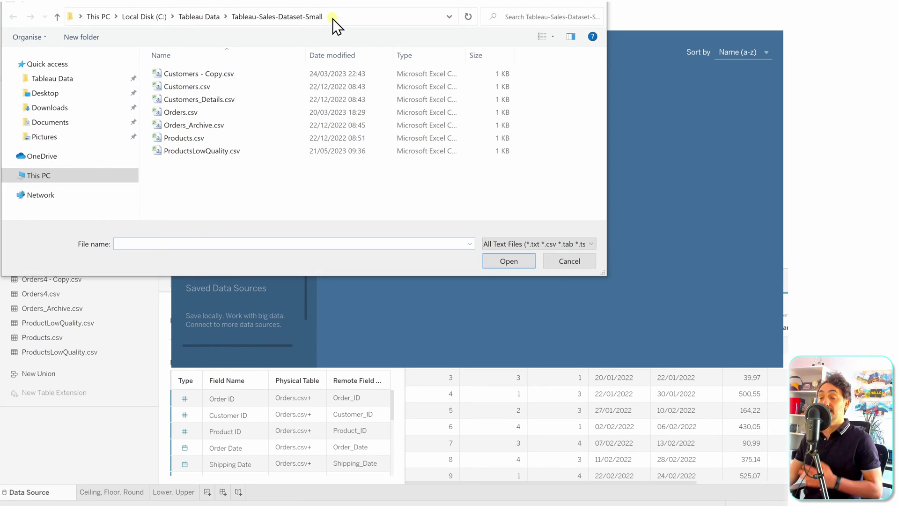
left_click(216, 154)
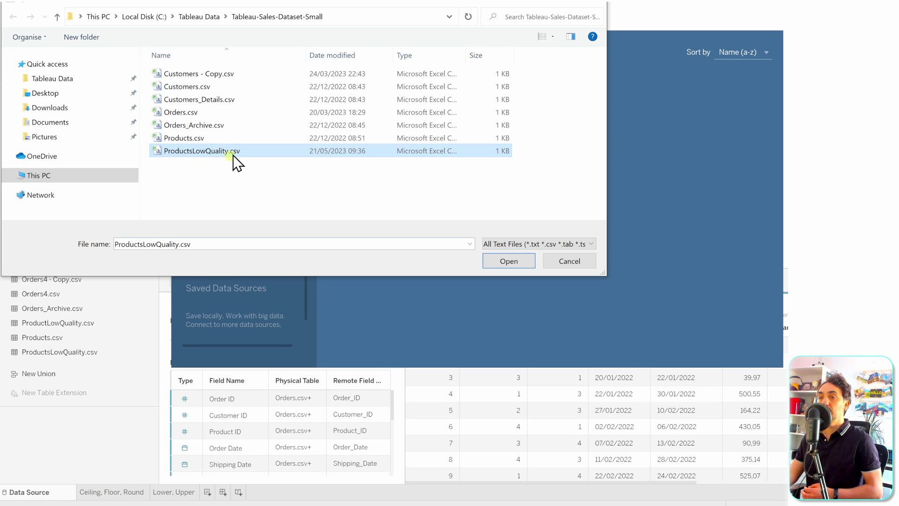
left_click(503, 256)
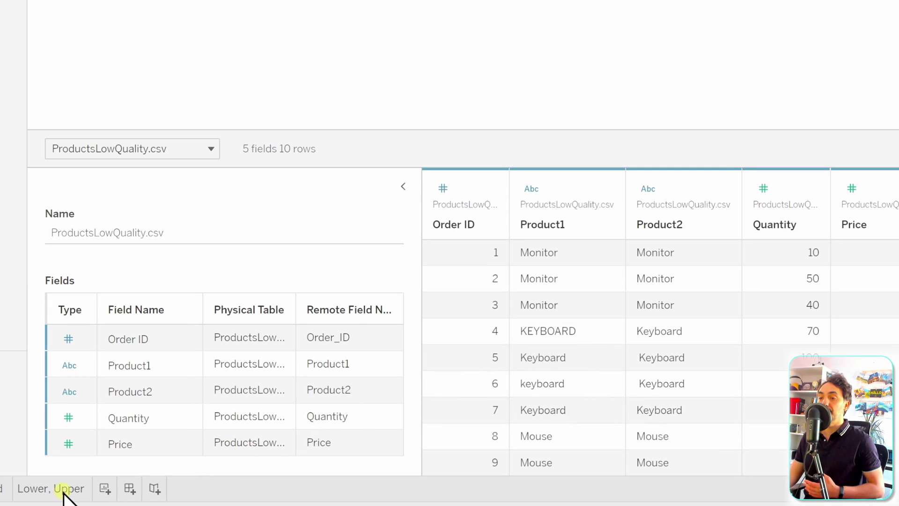
left_click(63, 492)
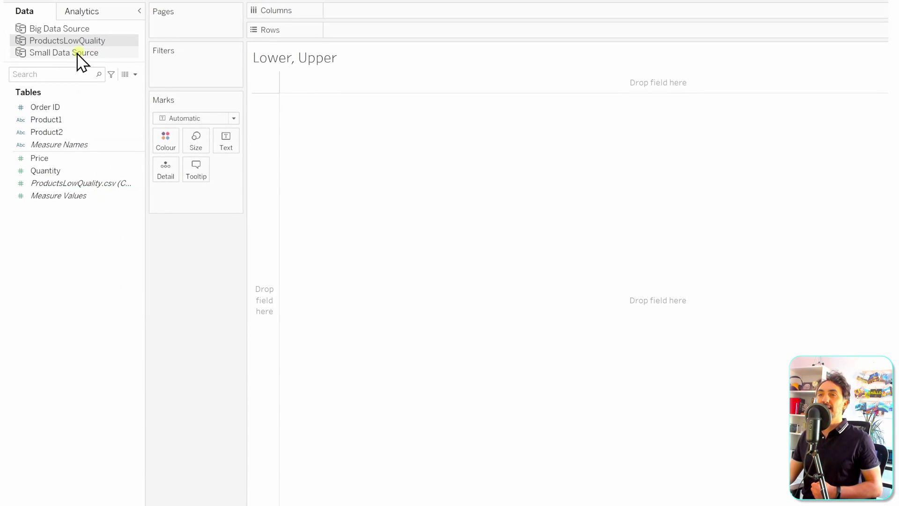
Place Product1 on Rows and Quantity on Columns to draw horizontal SUM(Quantity) bars
left_click(63, 120)
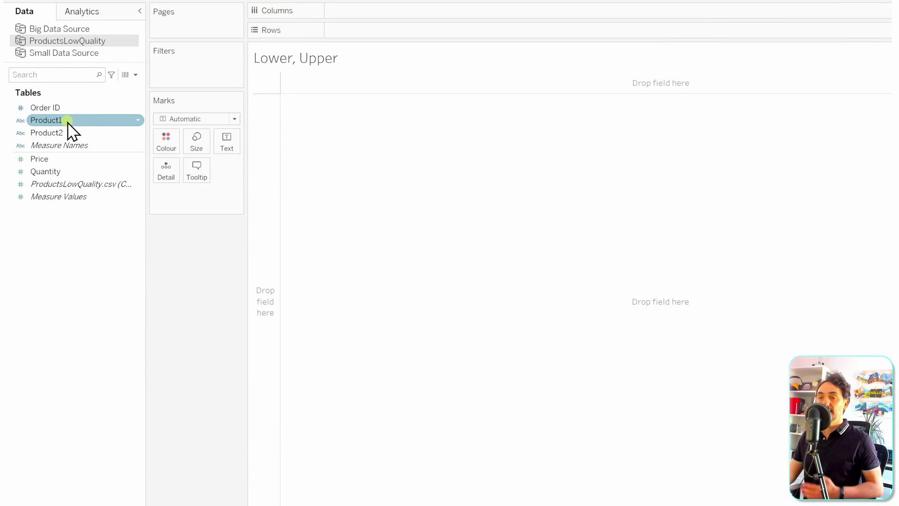
left_click_drag(69, 124, 385, 37)
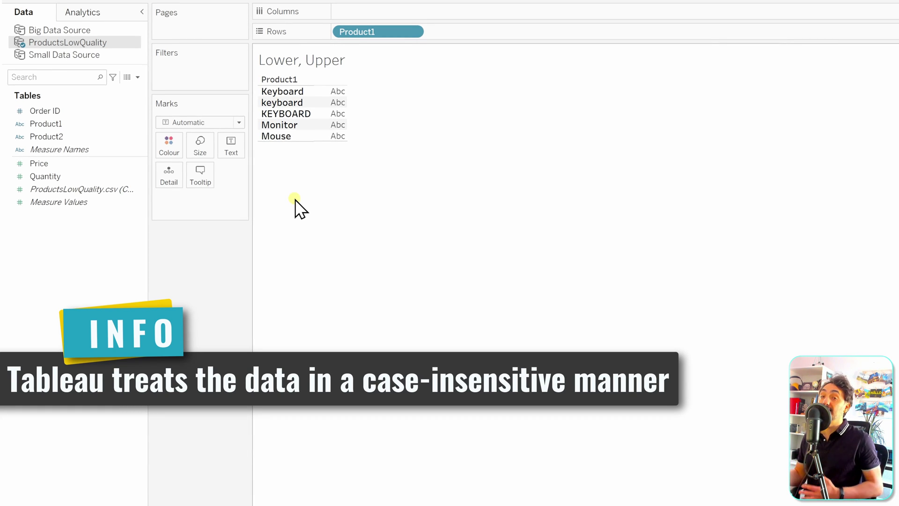
left_click_drag(56, 177, 380, 18)
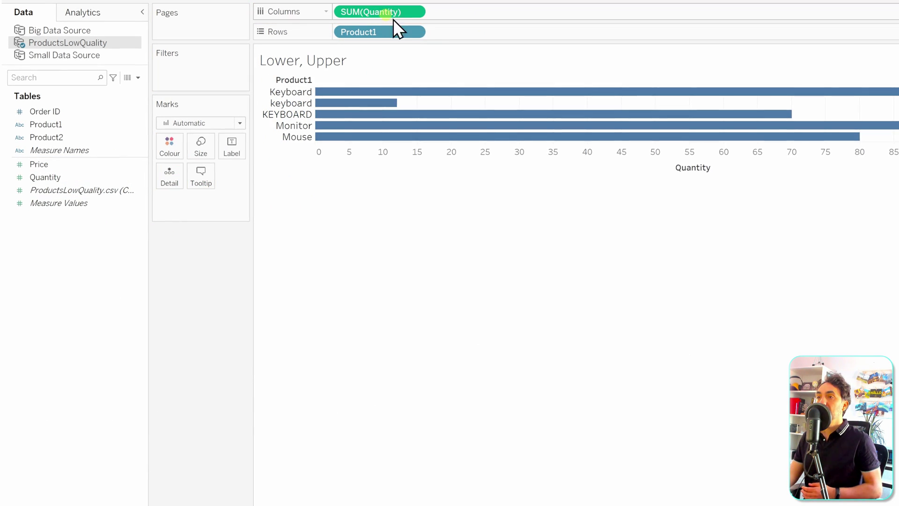
Turn on mark labels and colour the bars by SUM(Quantity)
mouse_move(367, 112)
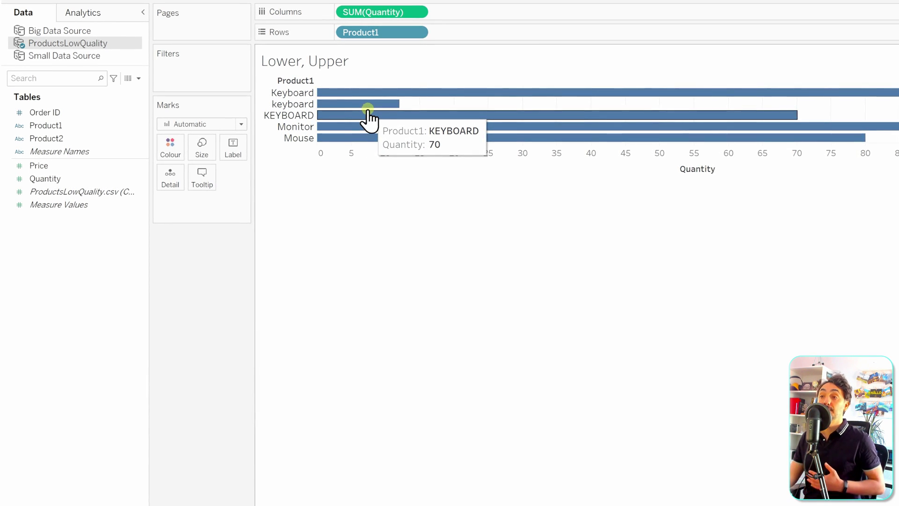
left_click(234, 151)
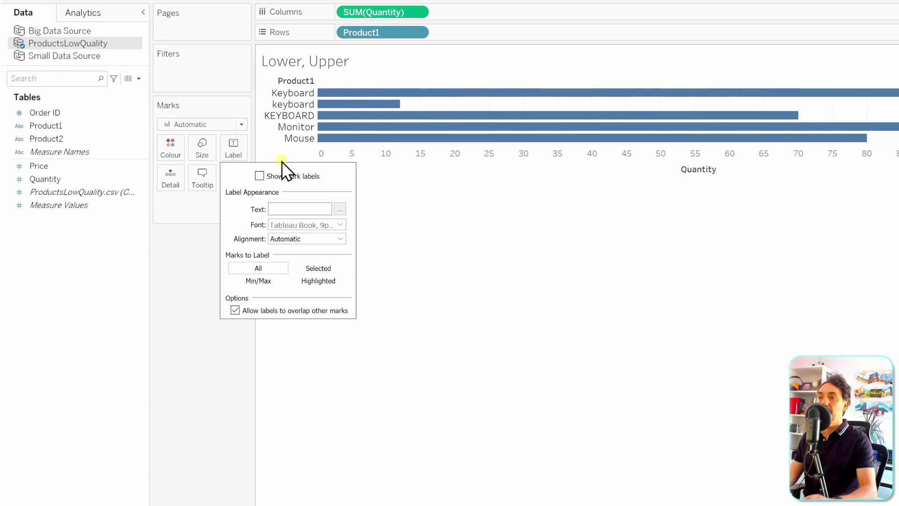
left_click(262, 175)
mouse_move(381, 15)
left_mouse_down()
mouse_move(357, 64)
mouse_move(173, 149)
left_mouse_up()
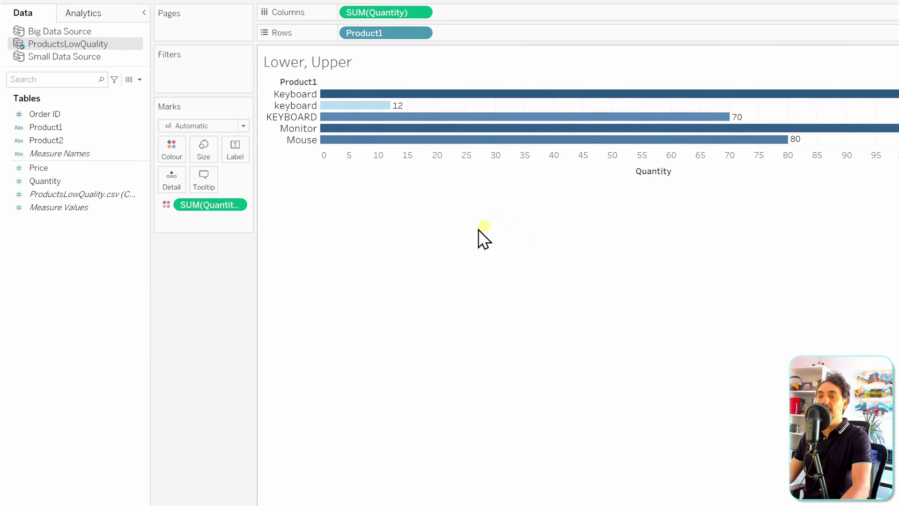
Add the calculated field Products (Lower) with formula LOWER([Product1])
right_click(103, 237)
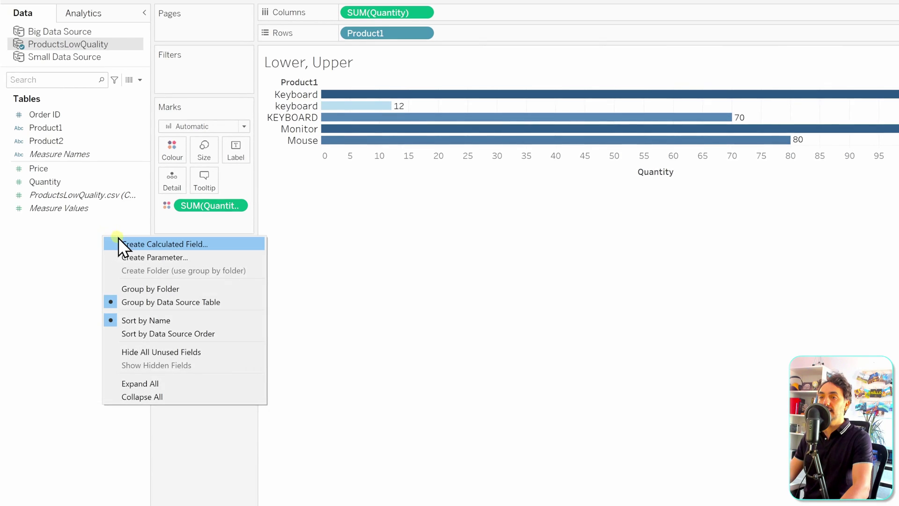
left_click(193, 243)
type("Produc")
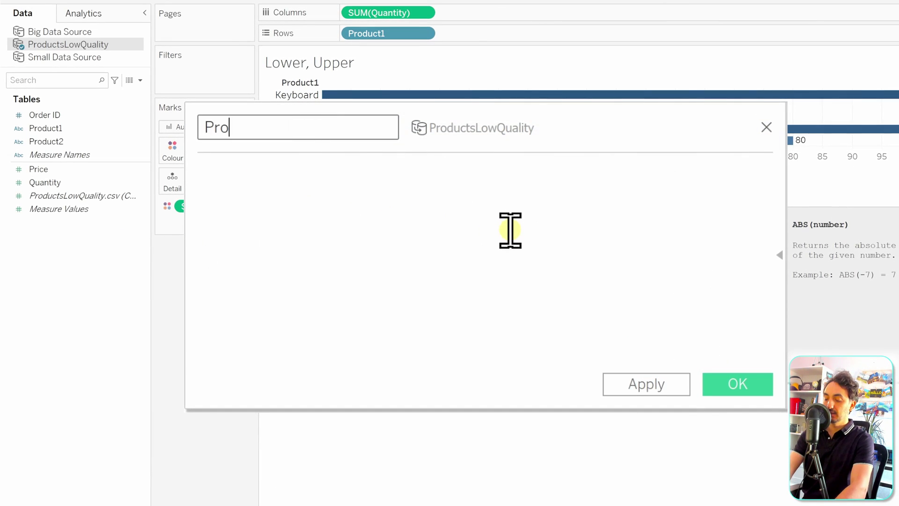
type("ts (Lower")
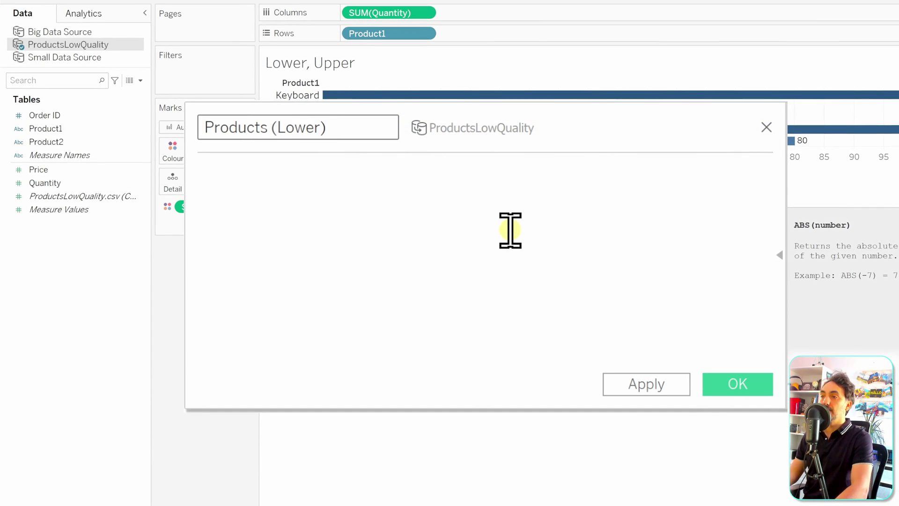
left_click(510, 229)
type("LOWER")
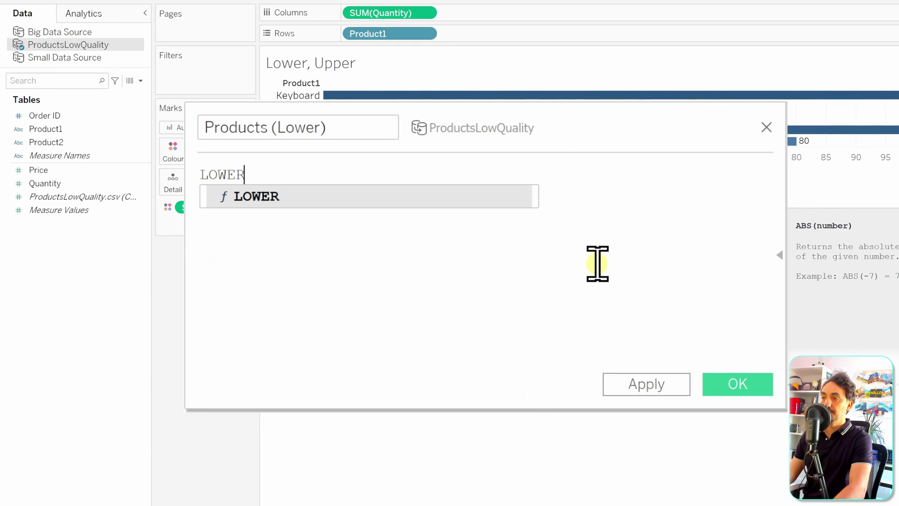
key("Return")
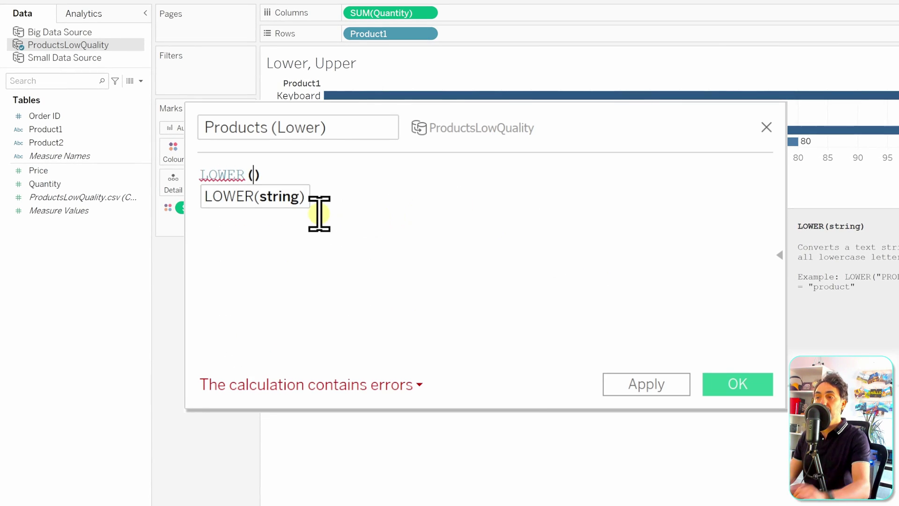
type("Prod")
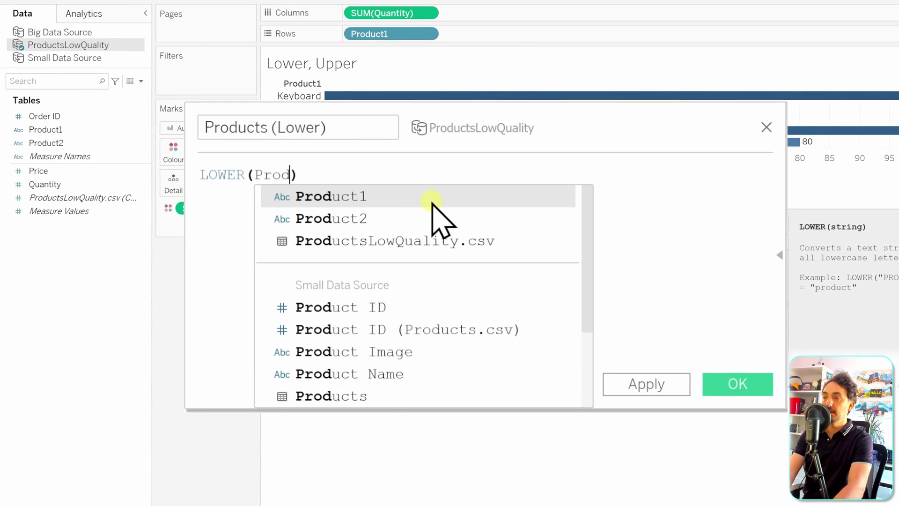
left_click(431, 196)
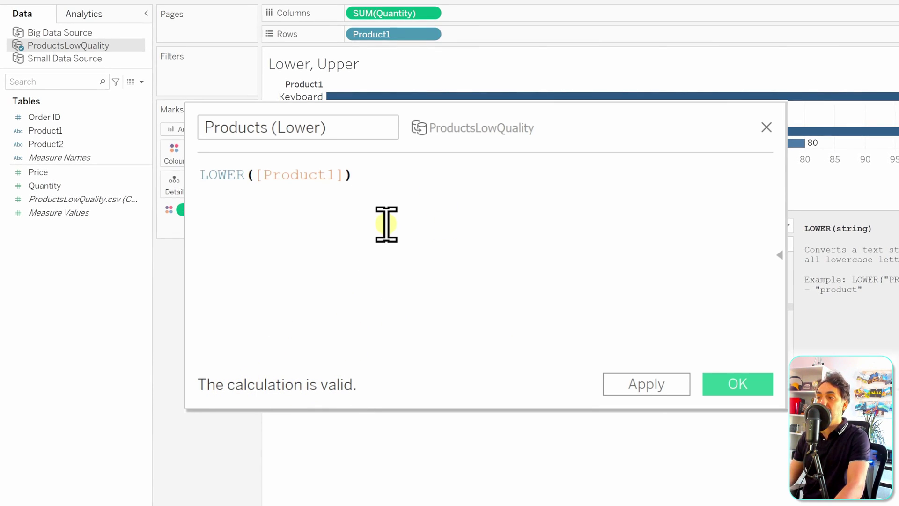
left_click(742, 387)
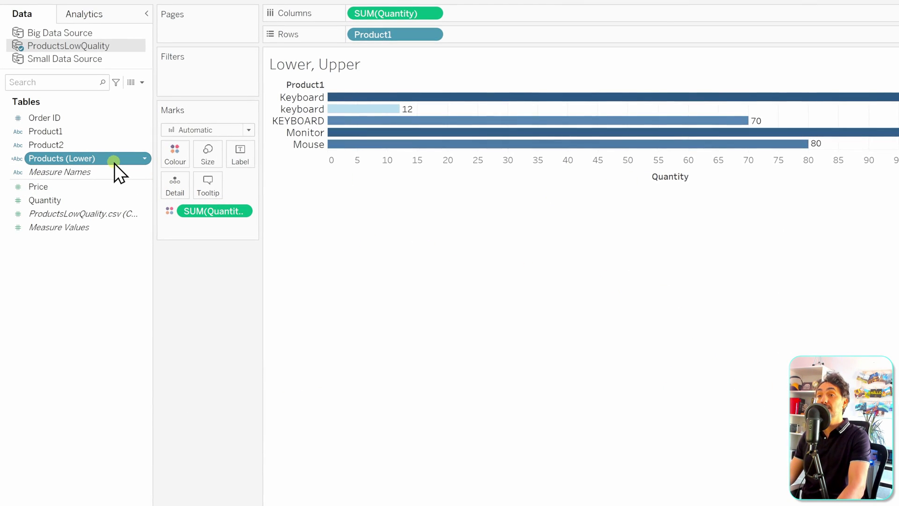
Replace Product1 on Rows with Products (Lower), leaving keyboard, monitor and mouse bars
left_click_drag(114, 164, 543, 41)
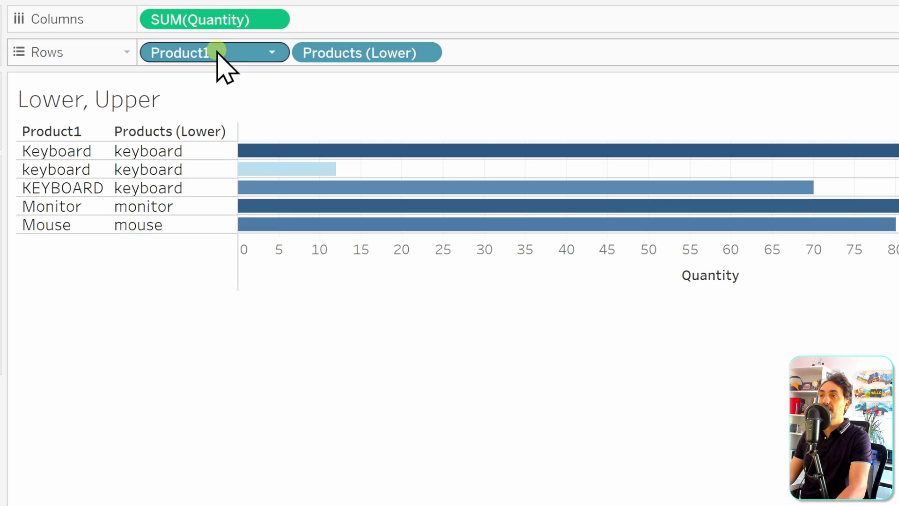
left_click_drag(218, 51, 44, 445)
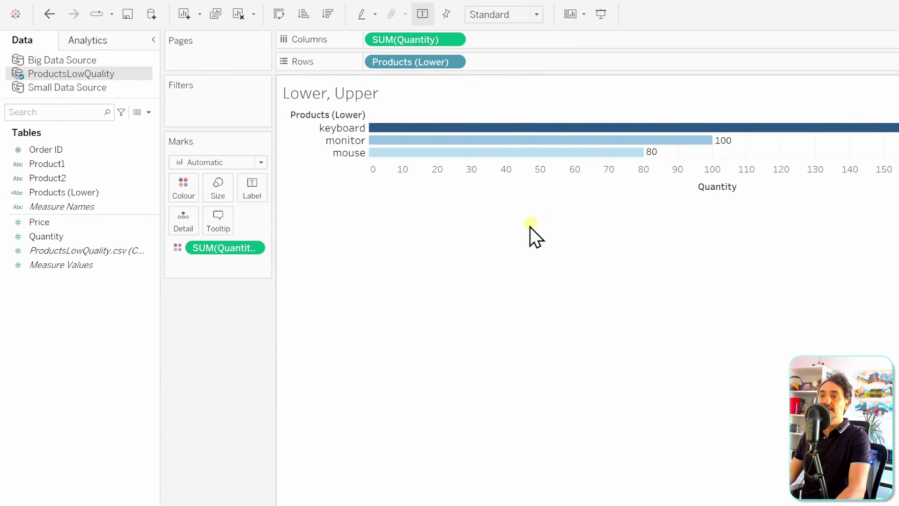
Add the calculated field Products (Upper) with formula UPPER([Product1])
right_click(107, 324)
left_click(128, 328)
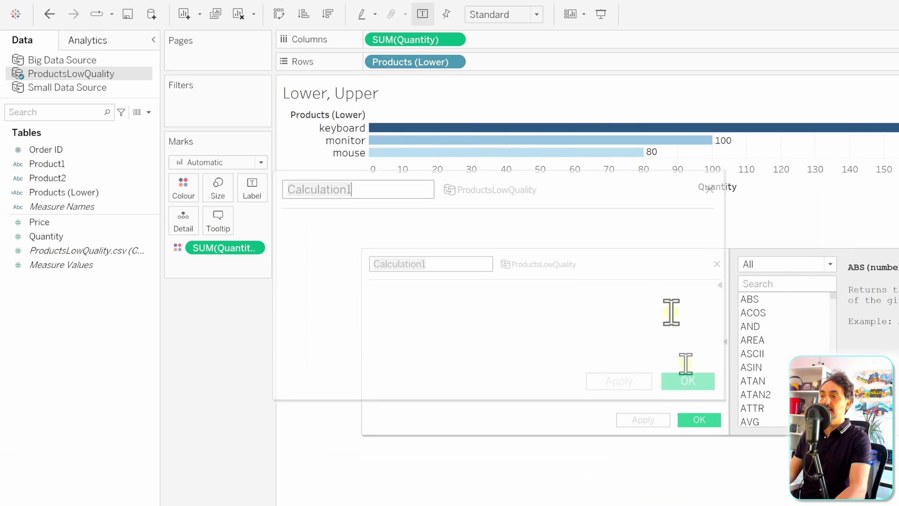
type("Products")
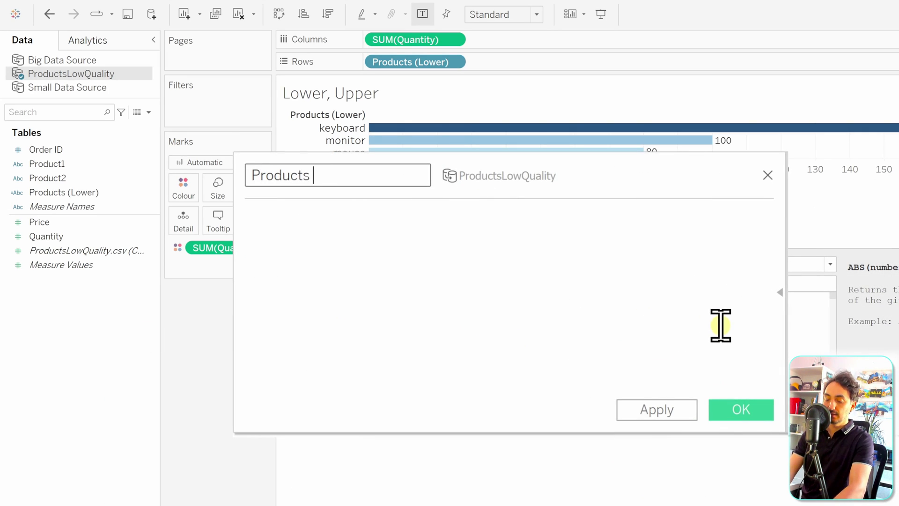
type(" (Upper)")
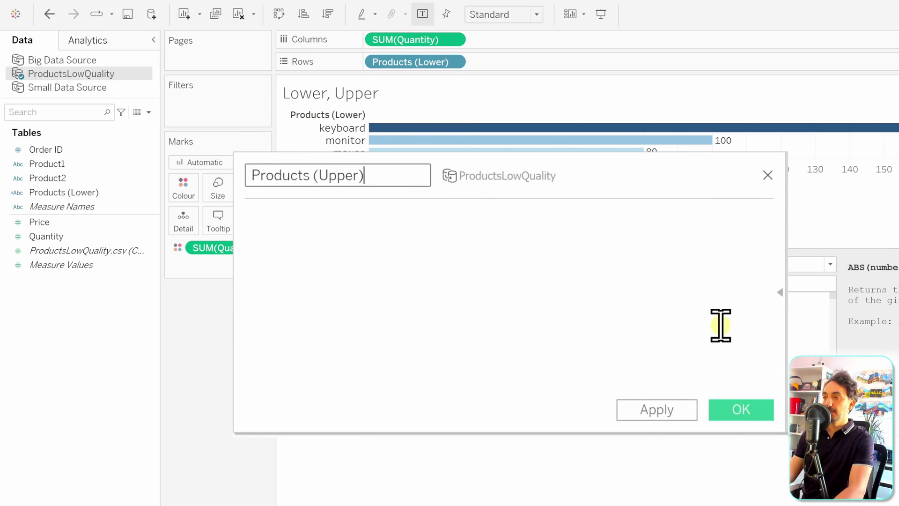
left_click(619, 277)
type("UPP")
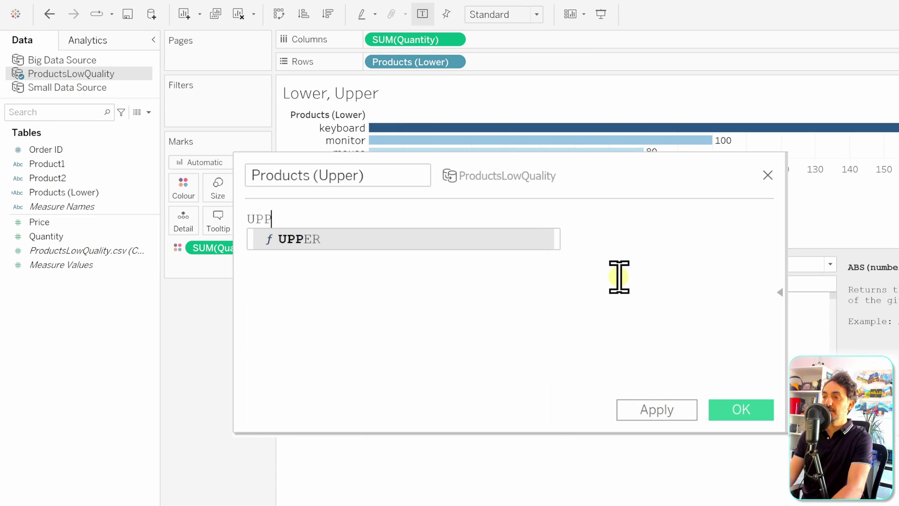
left_click(503, 241)
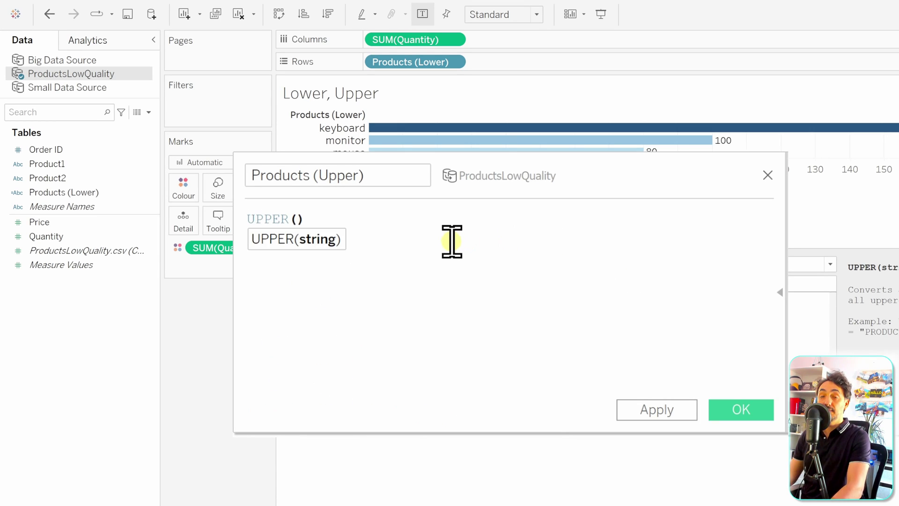
type("Produc")
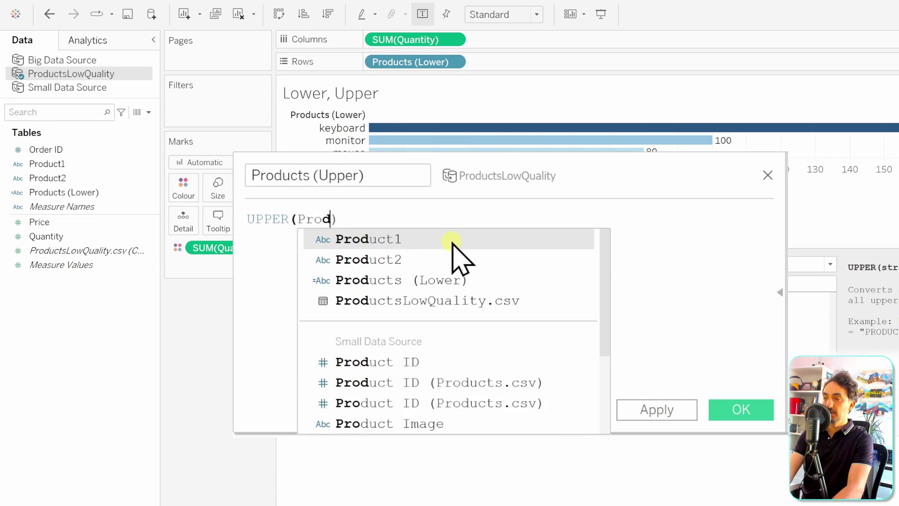
left_click(452, 241)
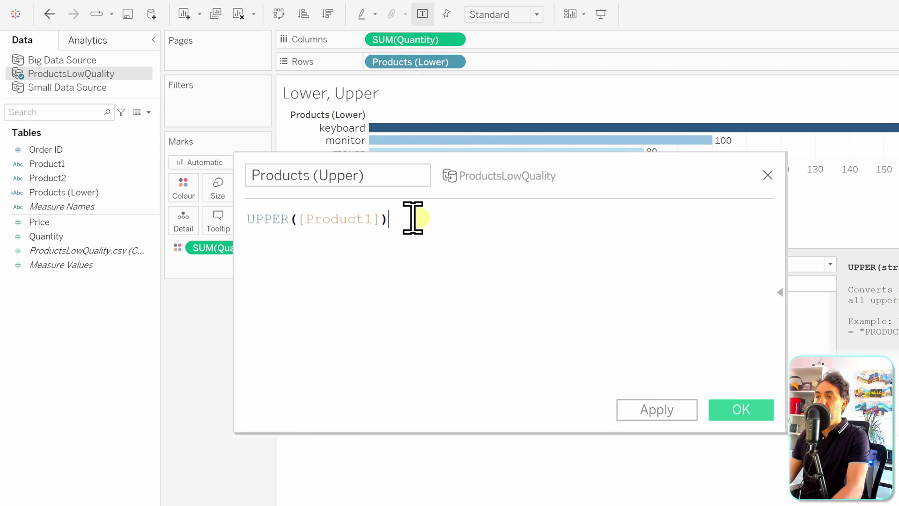
left_click(745, 410)
left_click(100, 208)
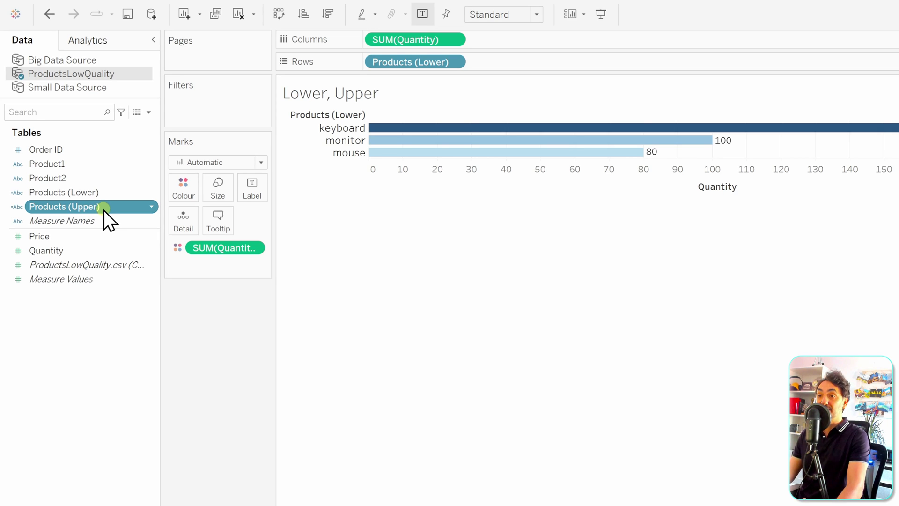
Put Products (Upper) on Rows, compare briefly with Product1, then remove Product1 and Products (Lower)
left_click_drag(103, 210, 377, 62)
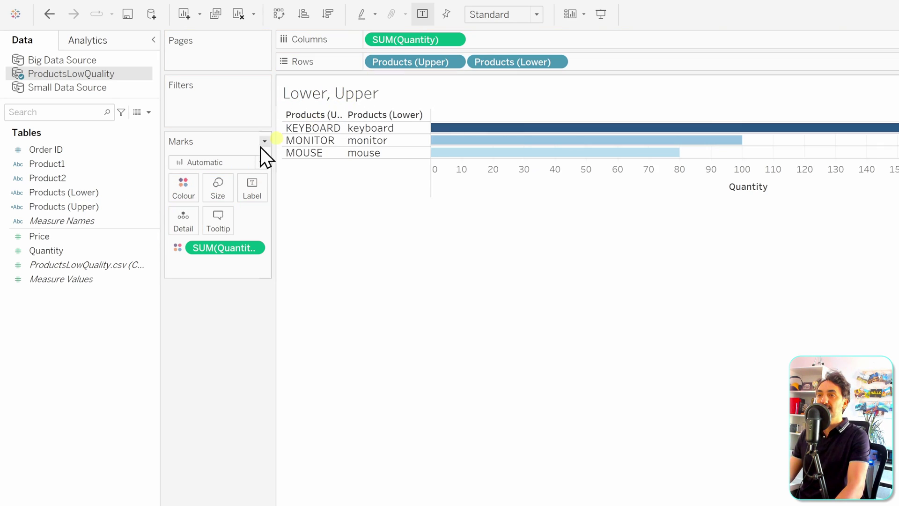
left_click_drag(77, 168, 369, 70)
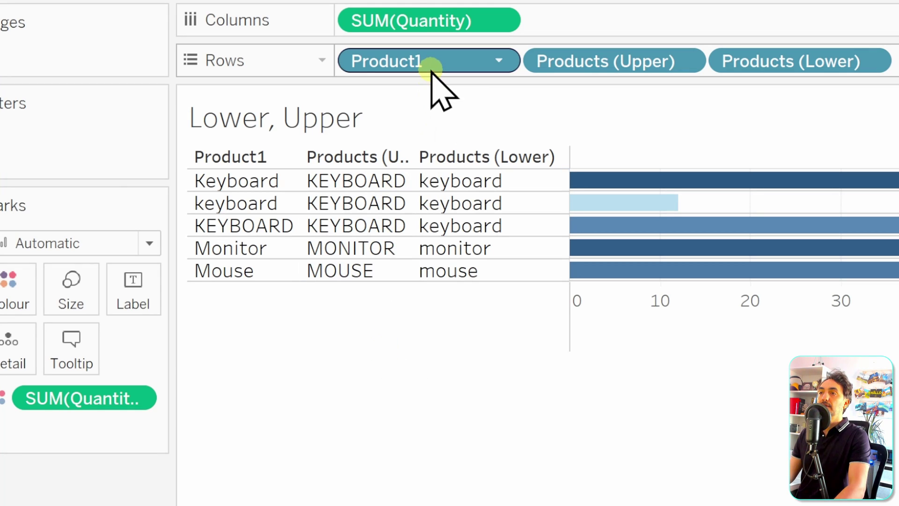
left_click_drag(430, 66, 390, 340)
left_click_drag(602, 66, 426, 503)
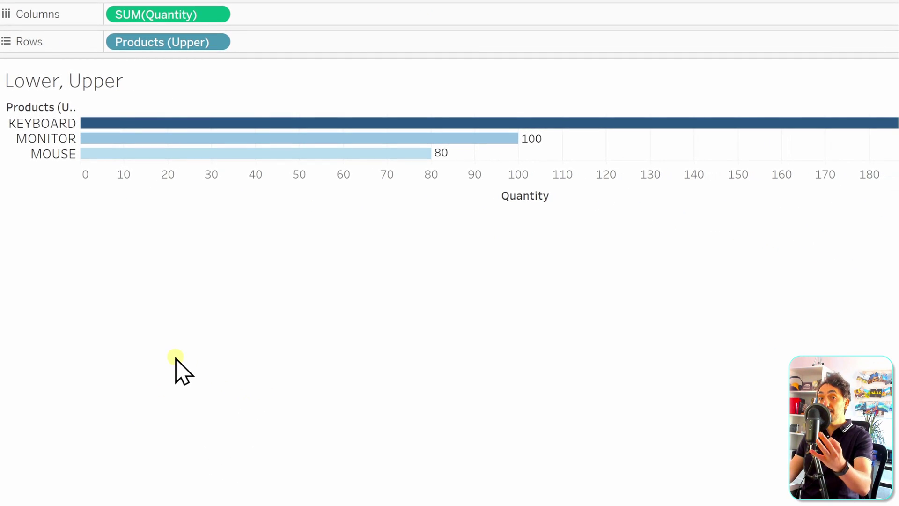